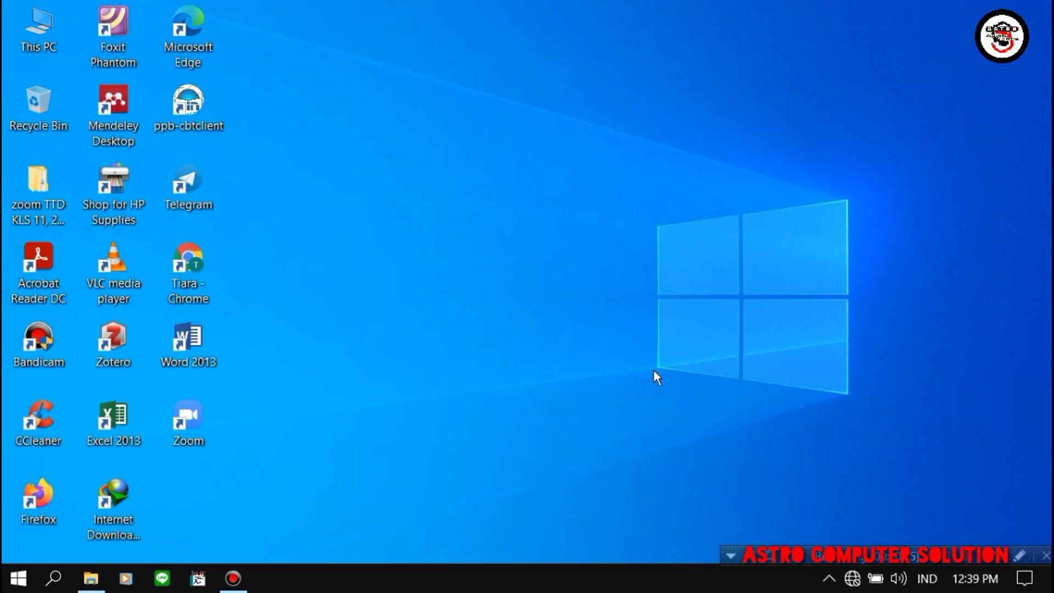
right_click(634, 307)
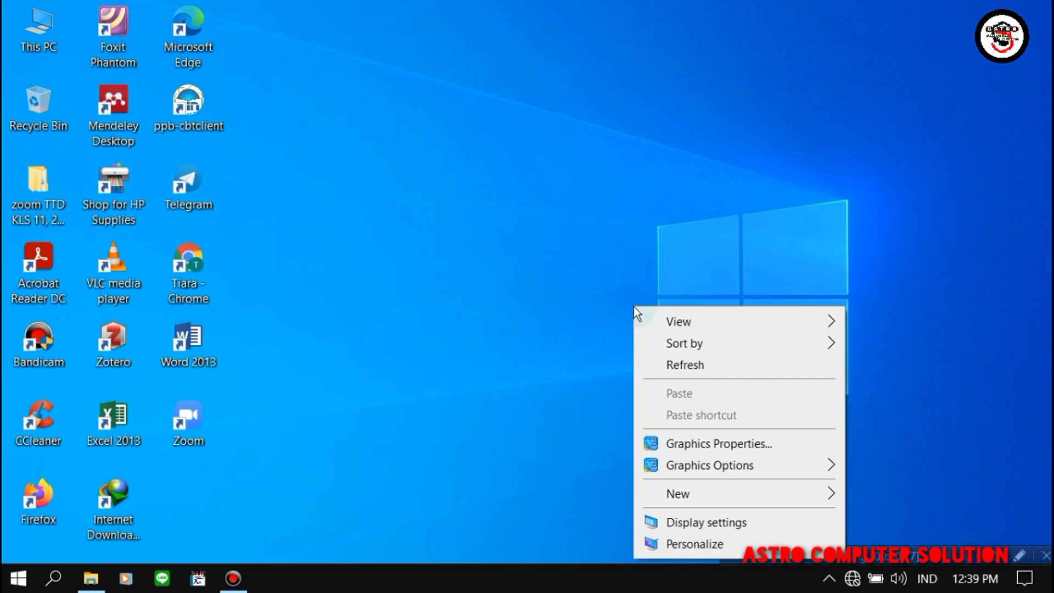
click(688, 361)
right_click(406, 214)
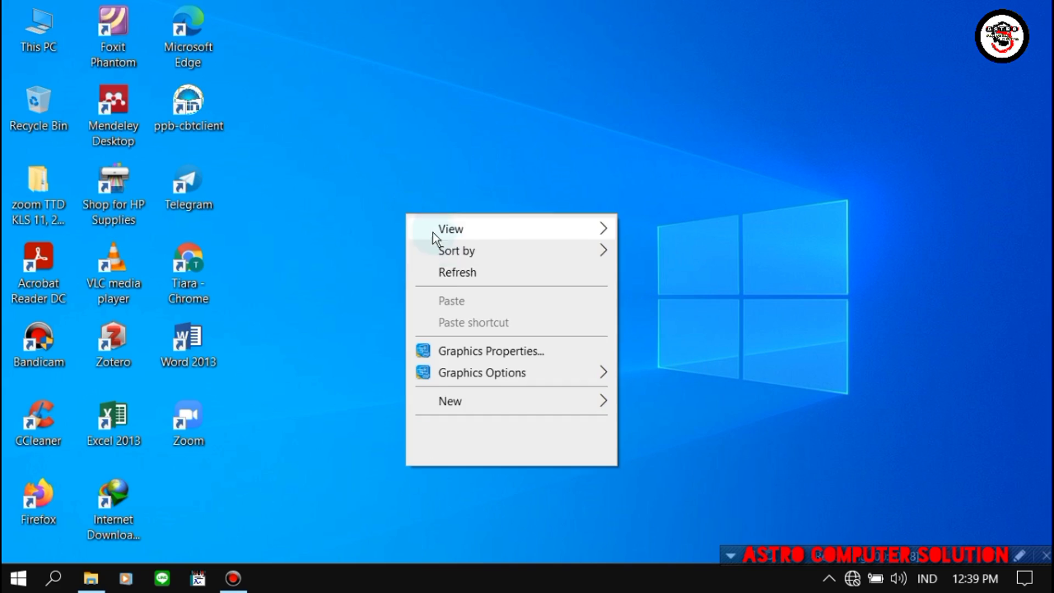
click(451, 270)
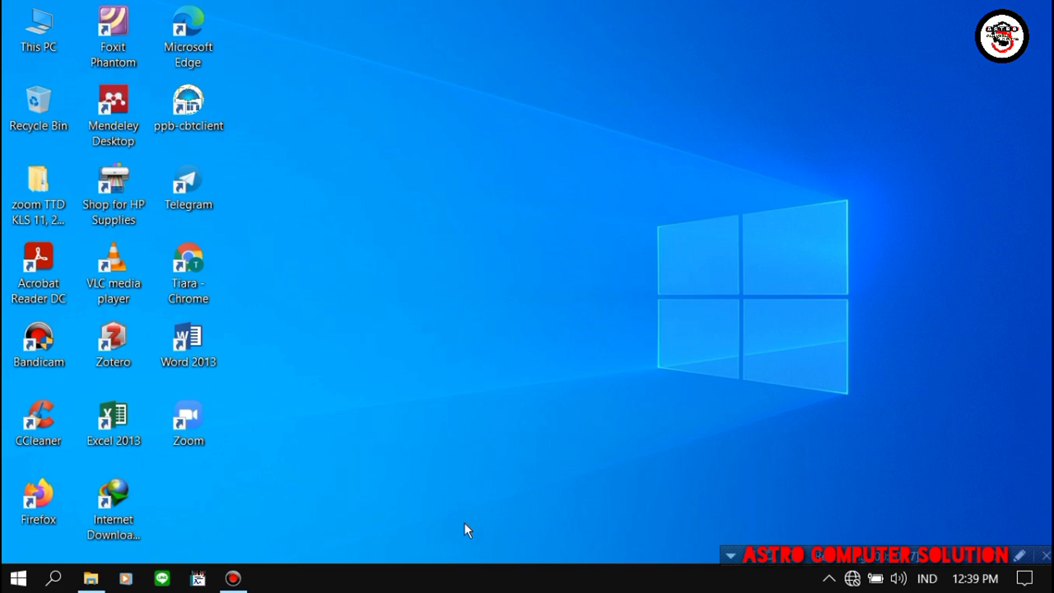
right_click(497, 347)
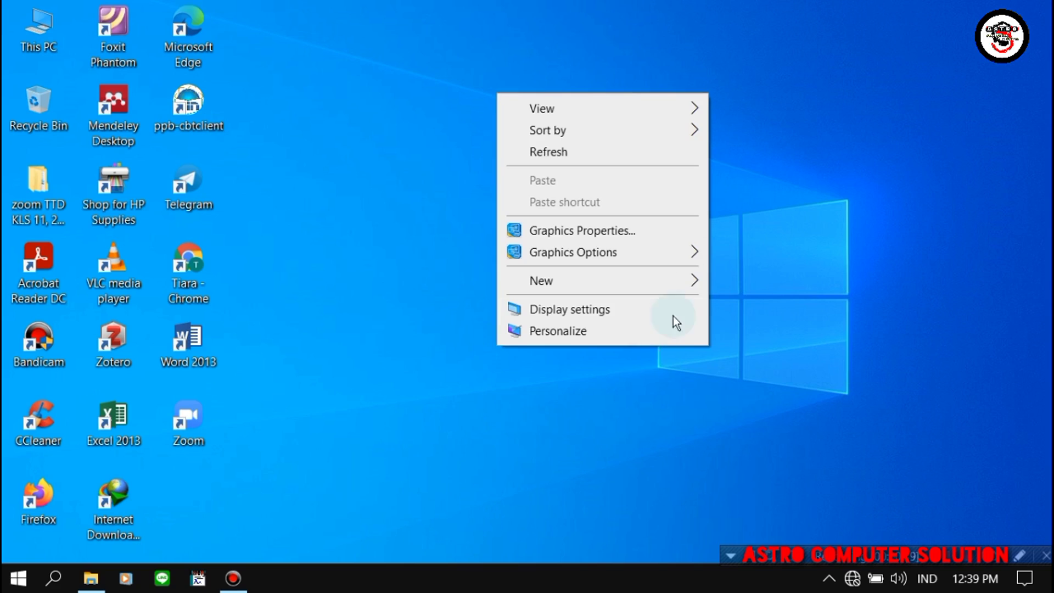
click(580, 146)
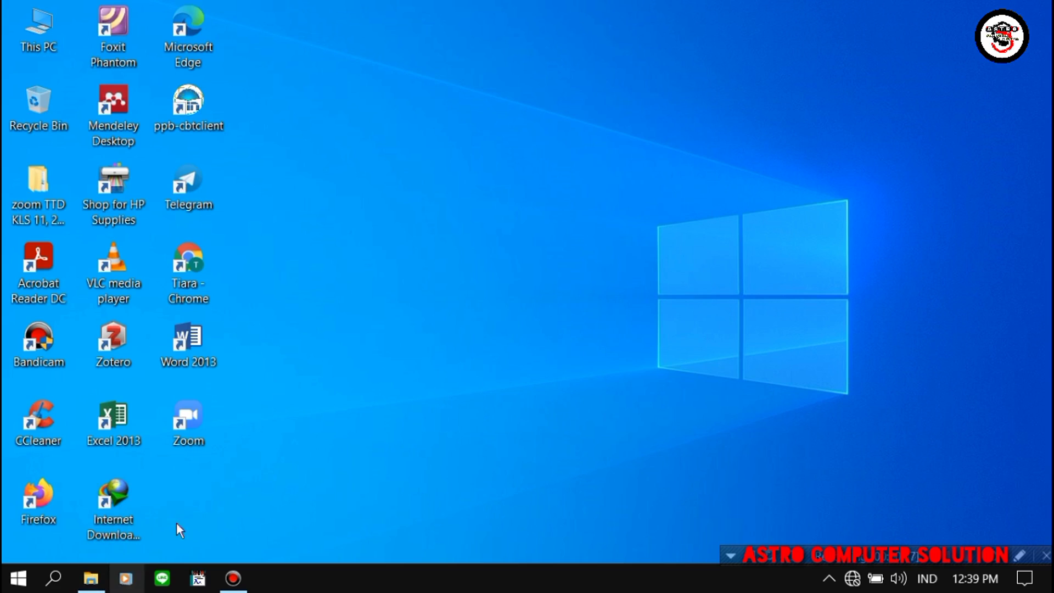
- Go to This PC in File Explorer and open the view settings of Folder Options
click(90, 579)
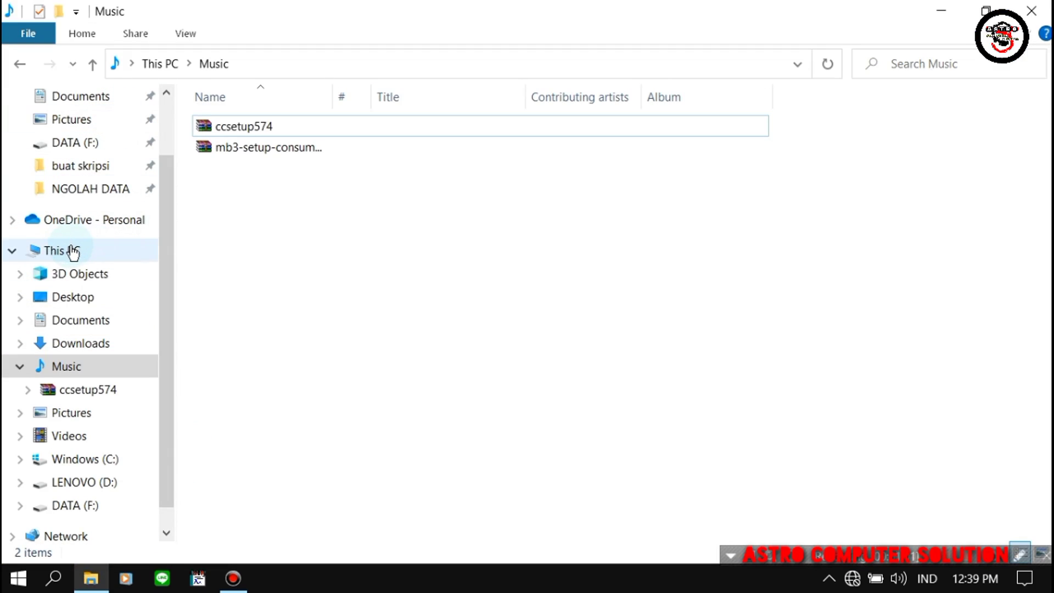
click(70, 251)
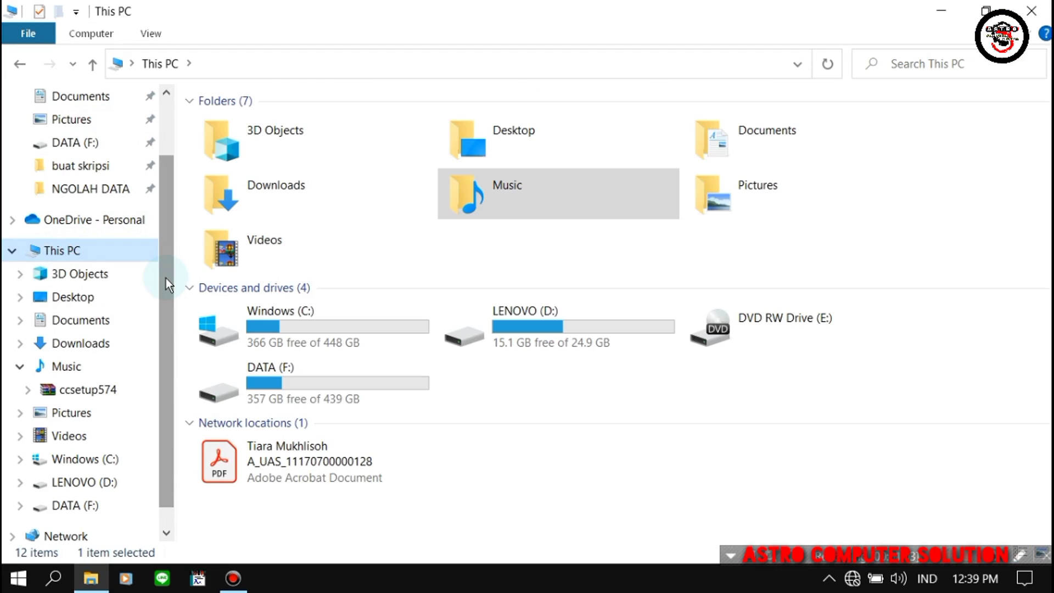
click(37, 35)
click(103, 151)
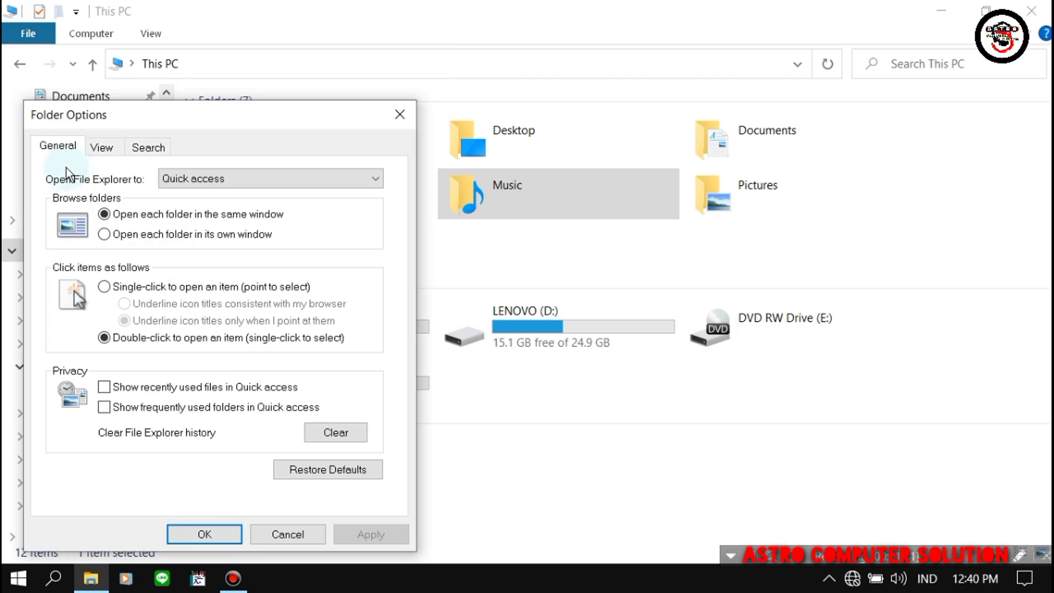
click(101, 147)
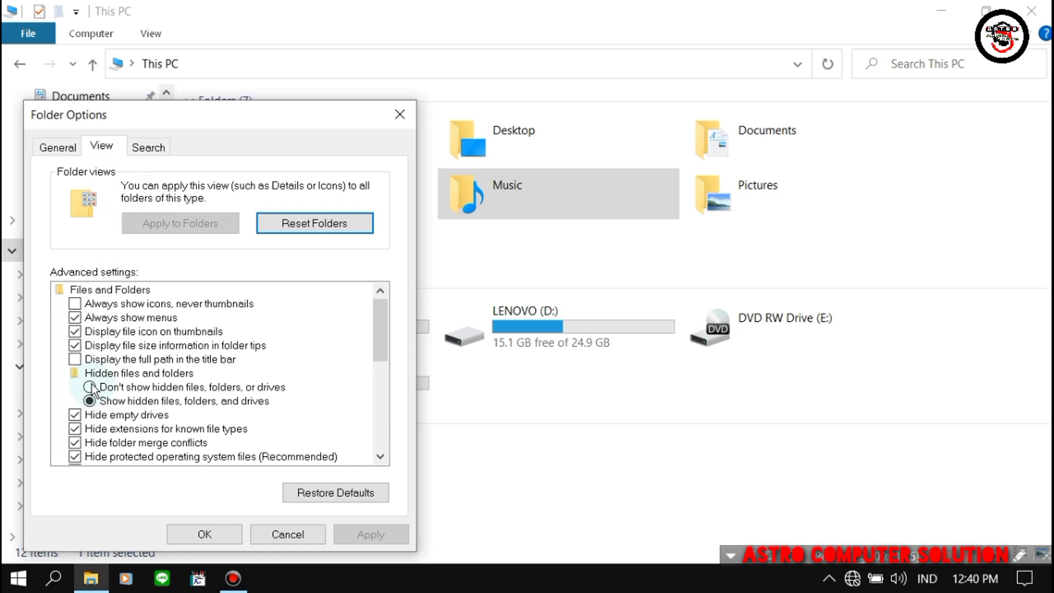
- Restore the default advanced folder settings, then show hidden files, folders, and drives and stop hiding extensions for known file types
click(335, 488)
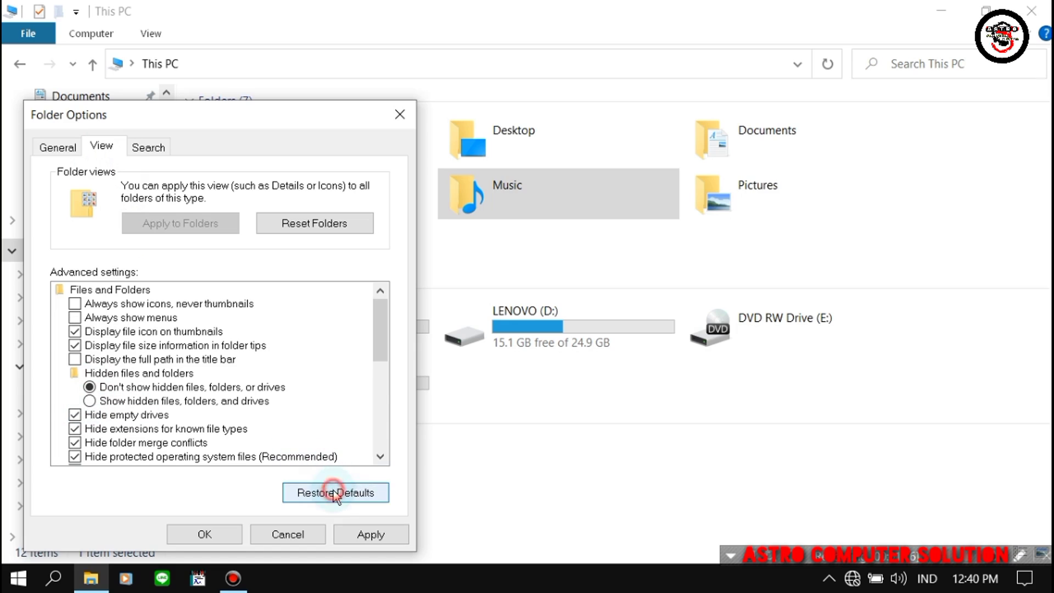
click(96, 401)
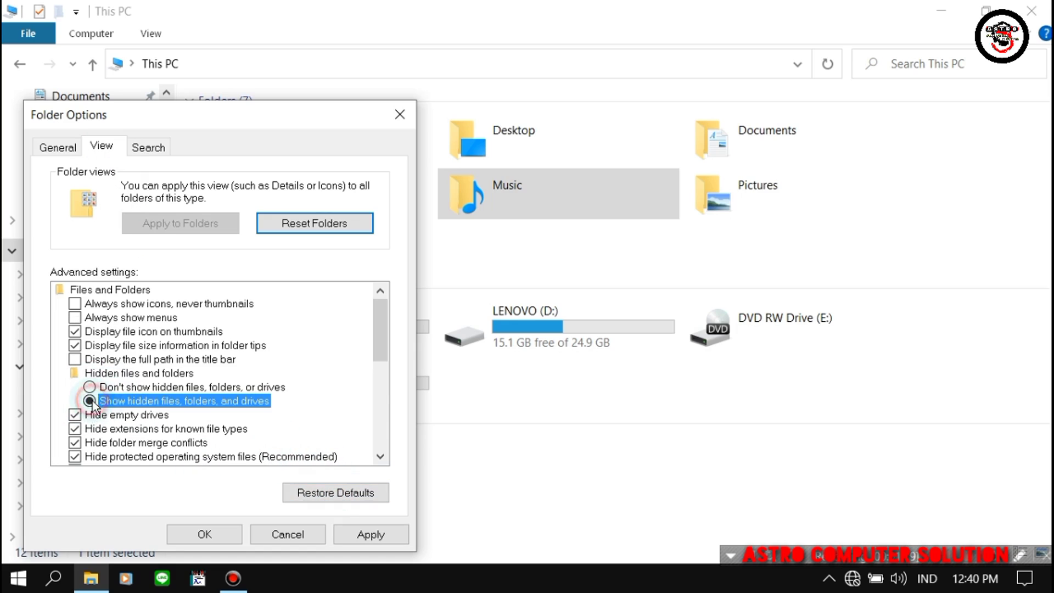
click(83, 432)
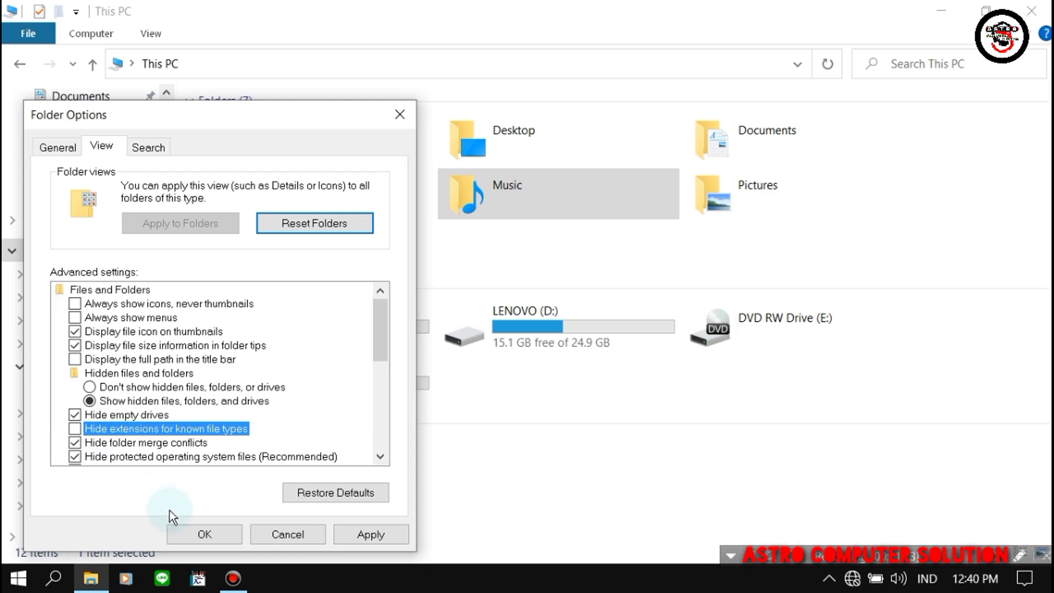
click(186, 532)
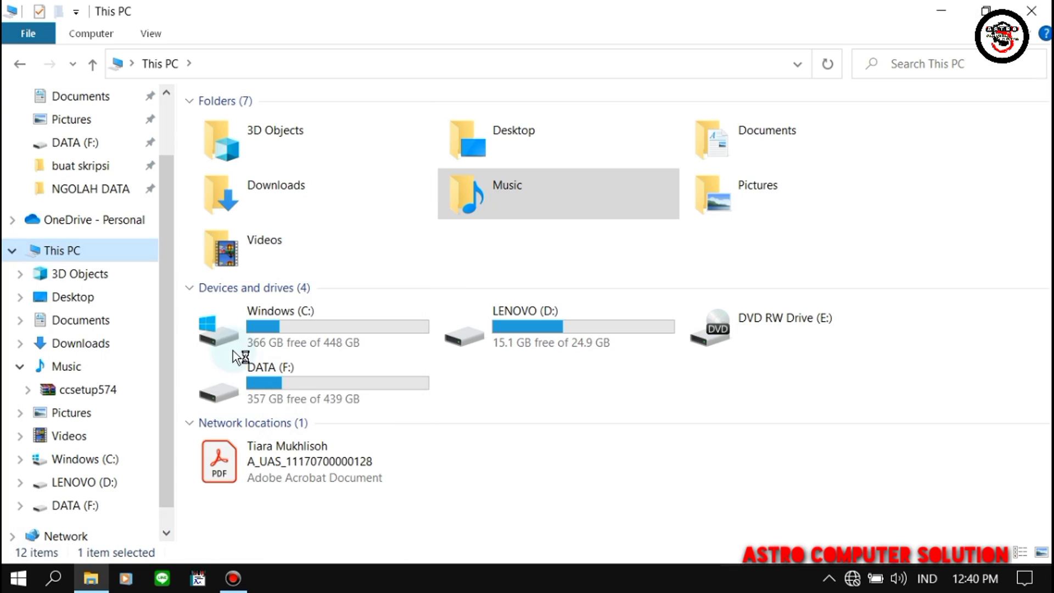
- Examine the Windows (C:) drive for hidden folders and file extensions, then minimize the window
click(313, 333)
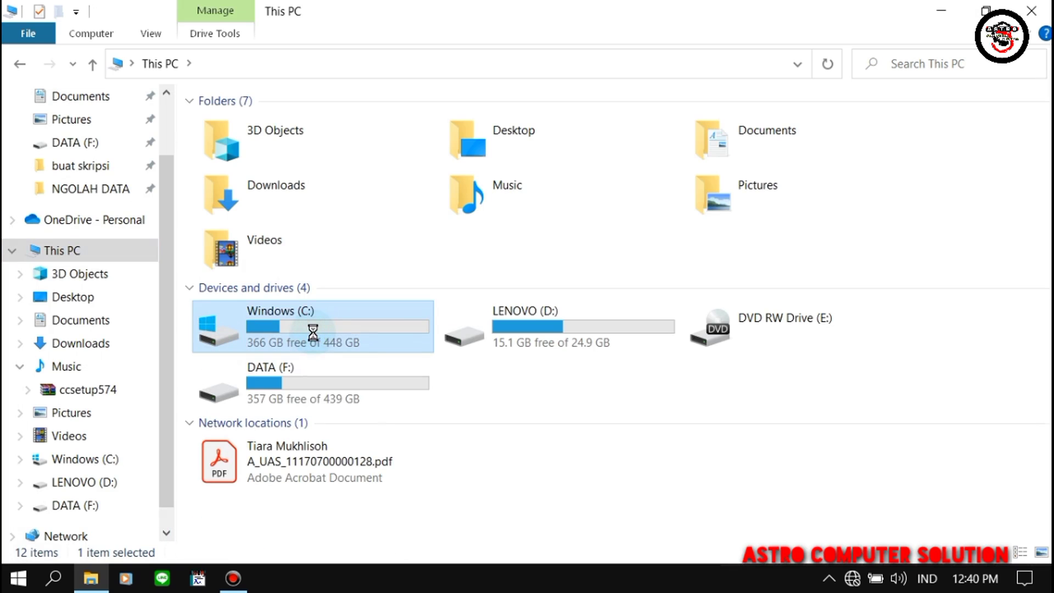
double_click(313, 333)
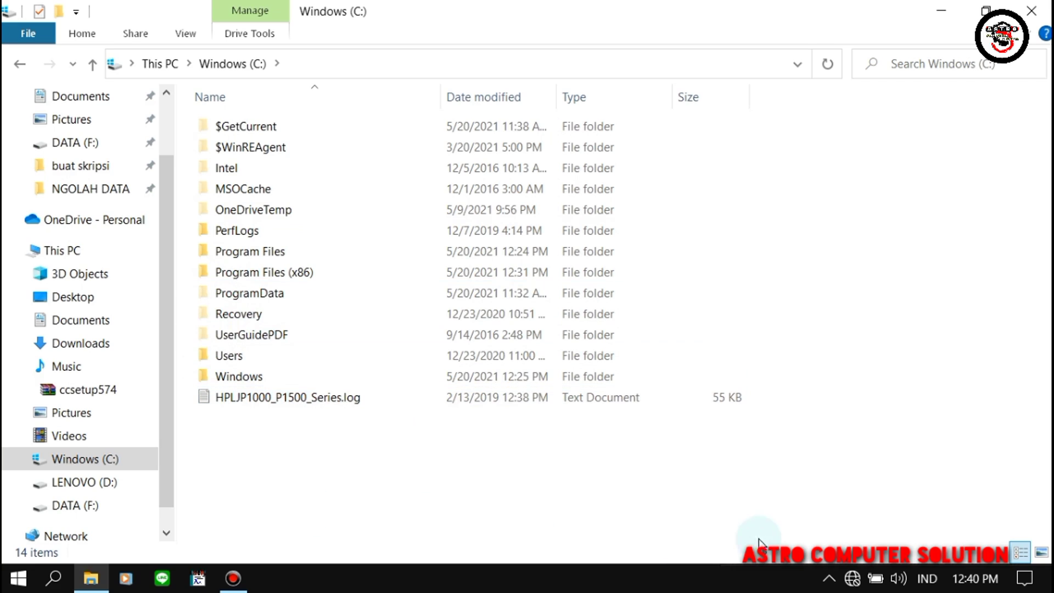
click(941, 12)
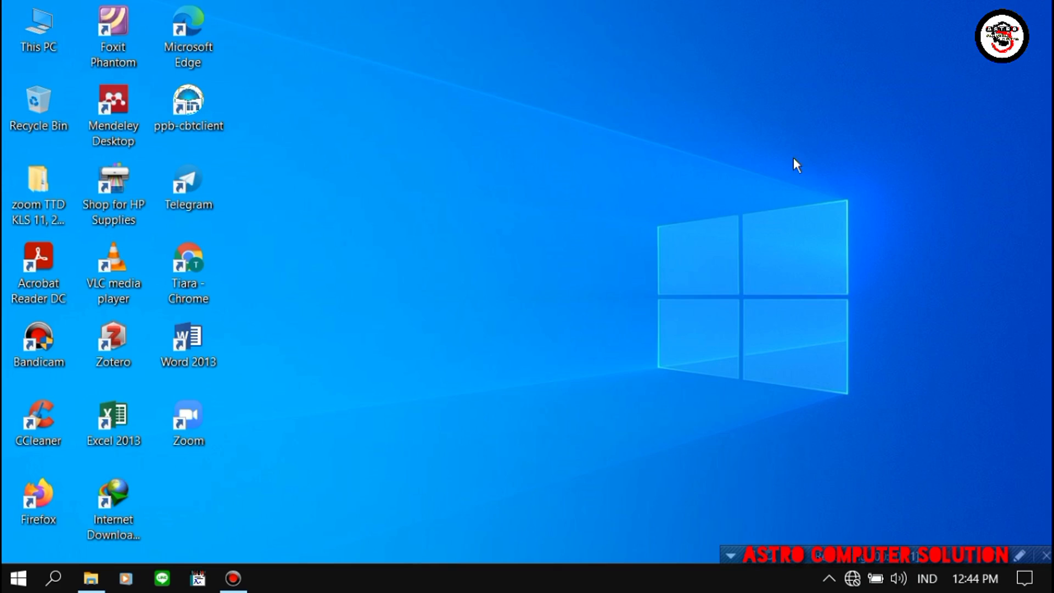
right_click(599, 310)
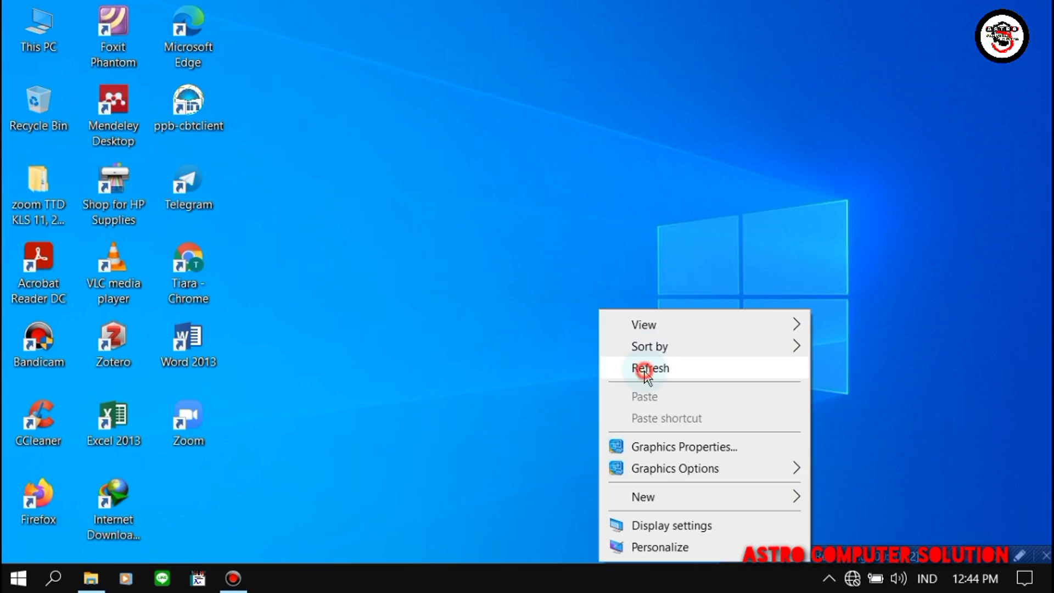
click(648, 367)
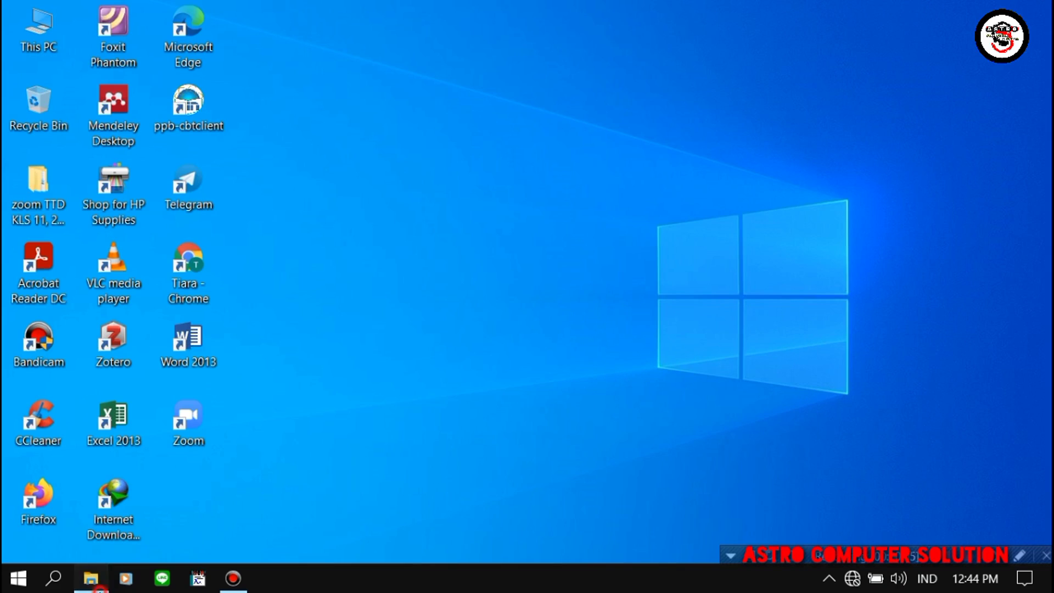
- Extract the mb3-setup archive from the Music folder into that same folder
click(90, 578)
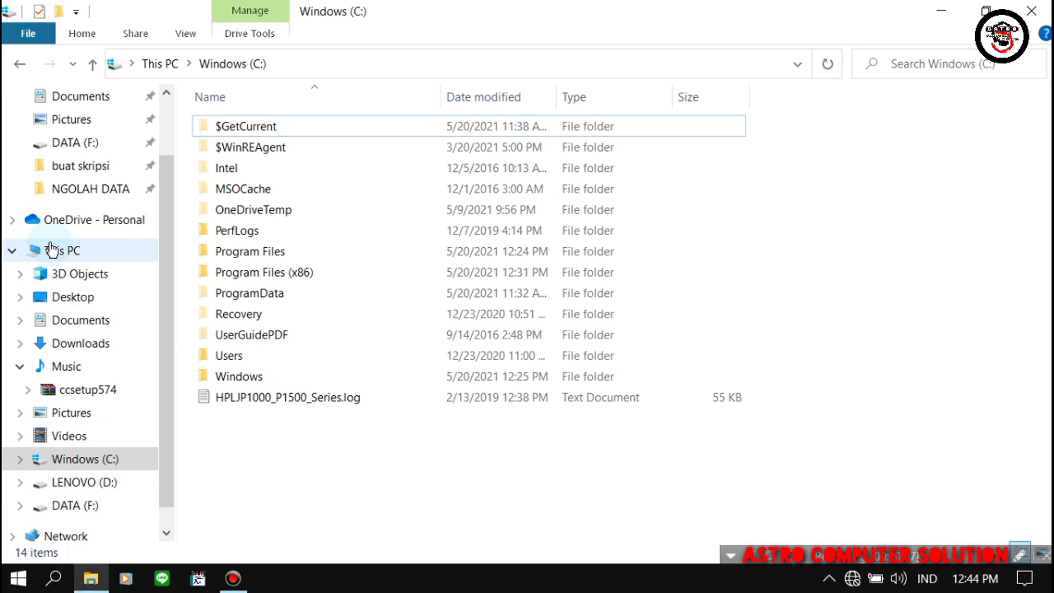
click(69, 374)
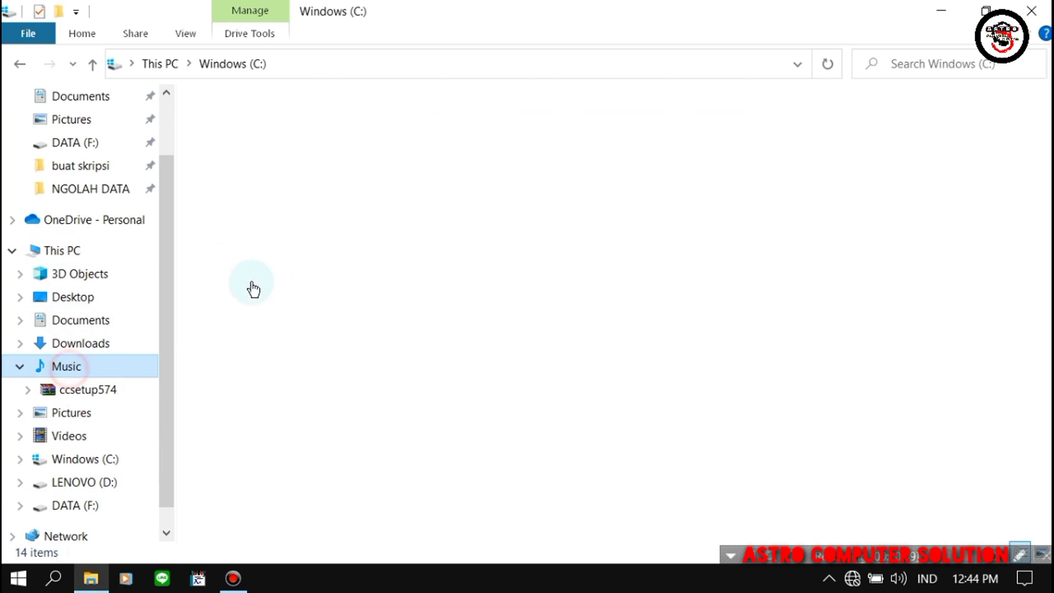
double_click(253, 127)
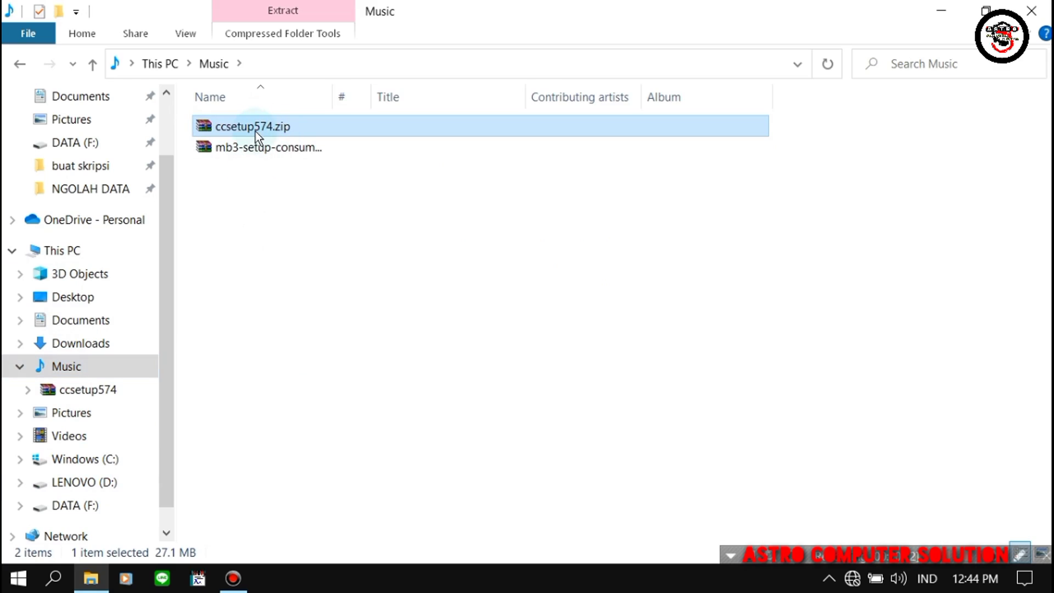
click(238, 154)
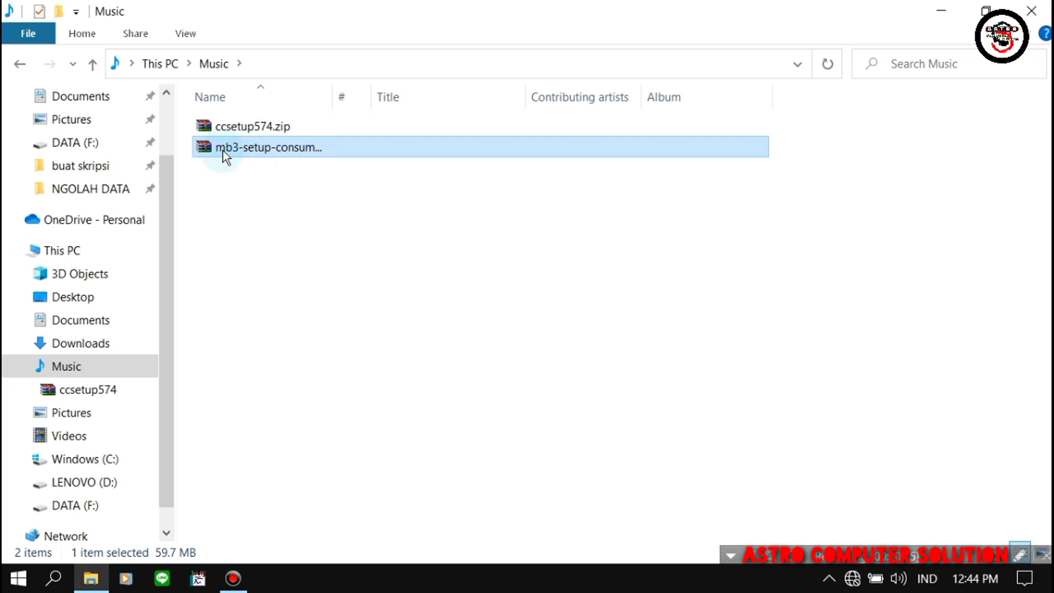
click(253, 154)
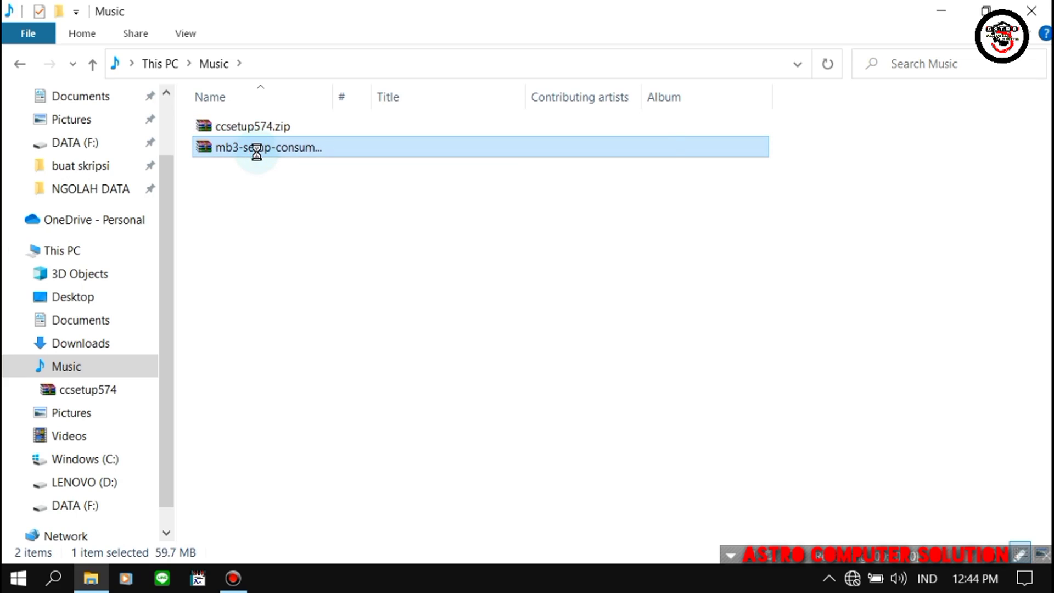
right_click(252, 153)
click(331, 230)
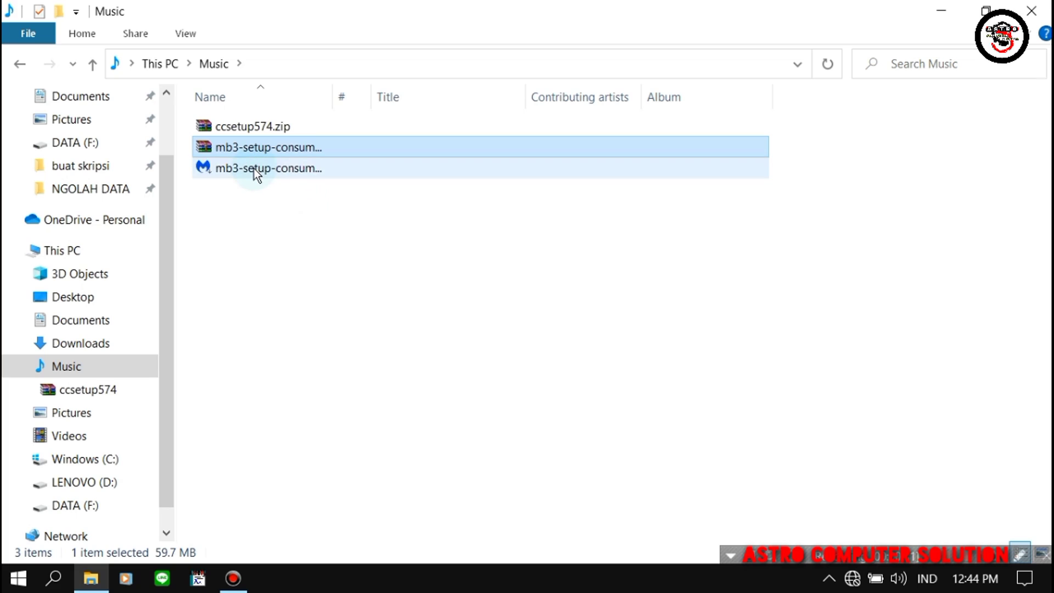
- Run the extracted Malwarebytes installer, allow it to make changes to the device, and accept English as the setup language
double_click(245, 167)
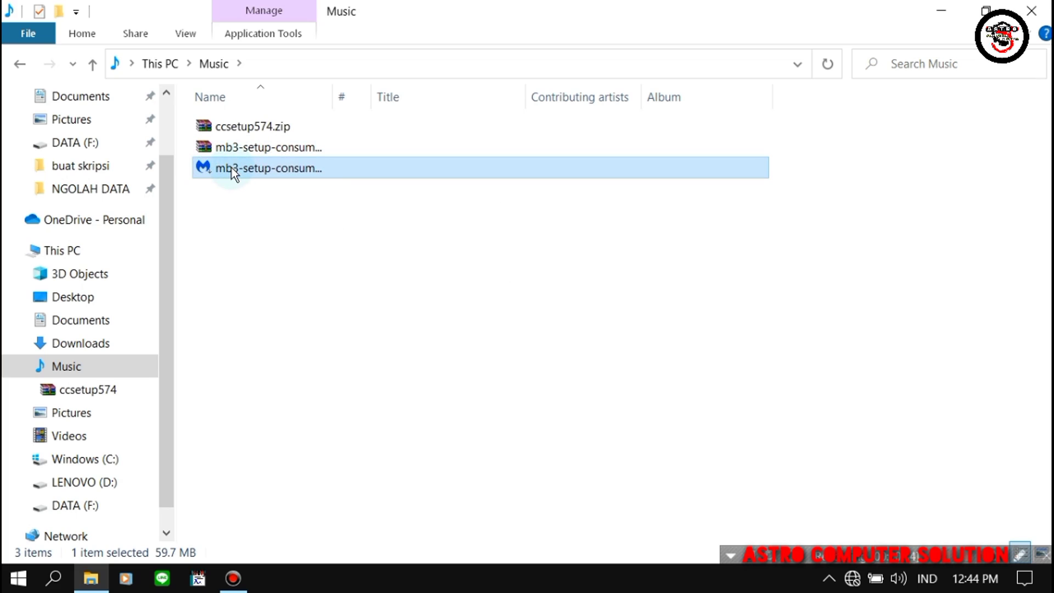
click(235, 173)
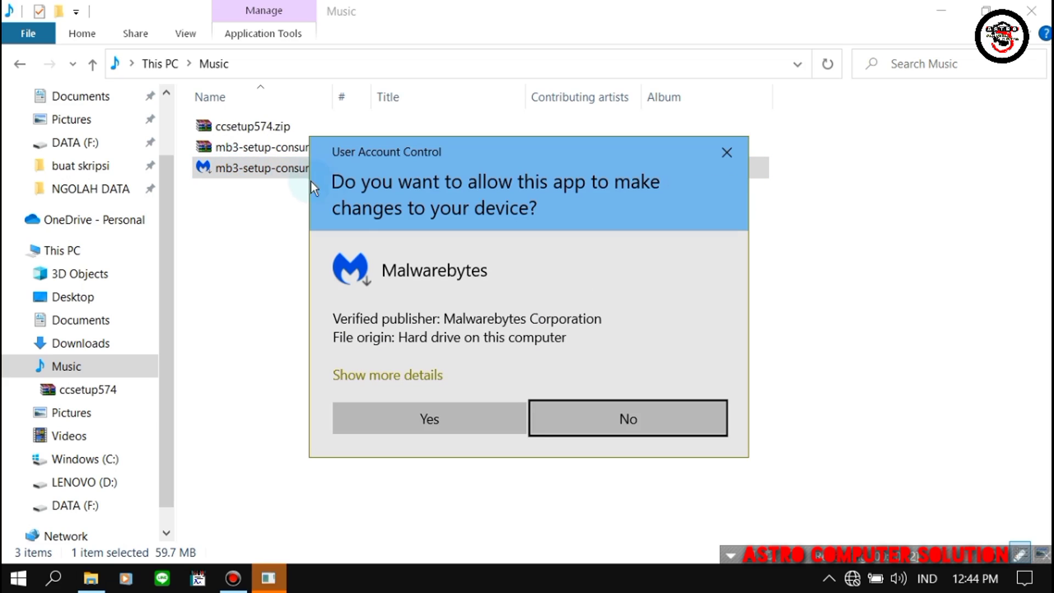
click(427, 423)
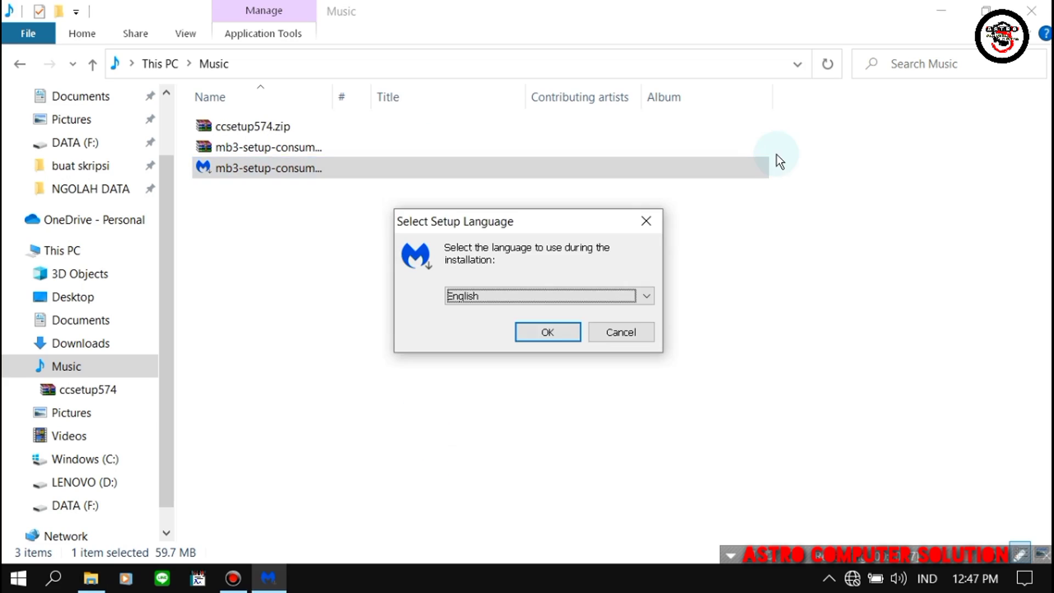
click(546, 336)
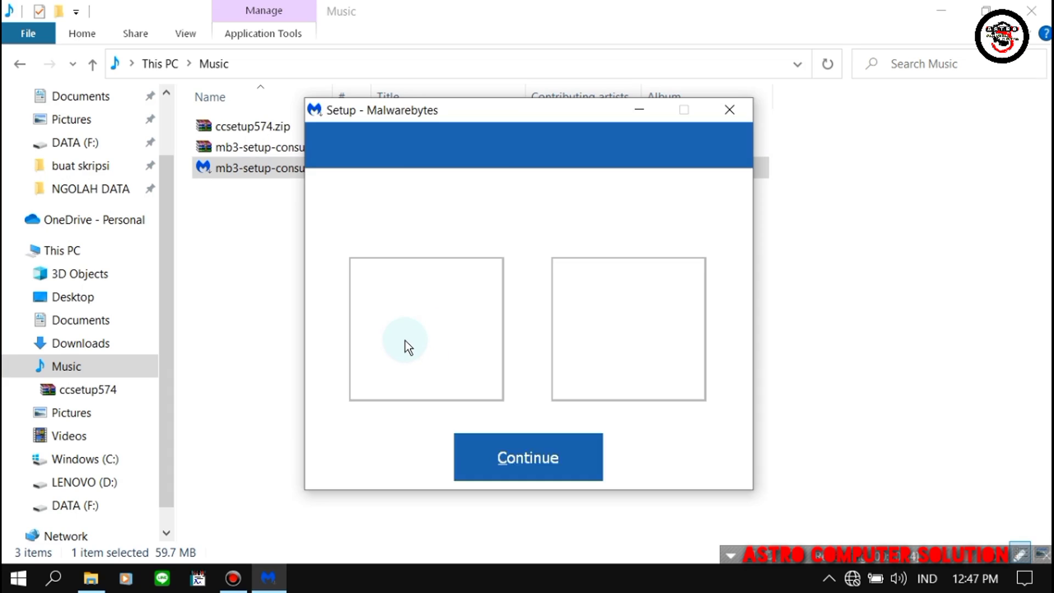
- Install Malwarebytes for a personal computer and finish the setup
click(426, 330)
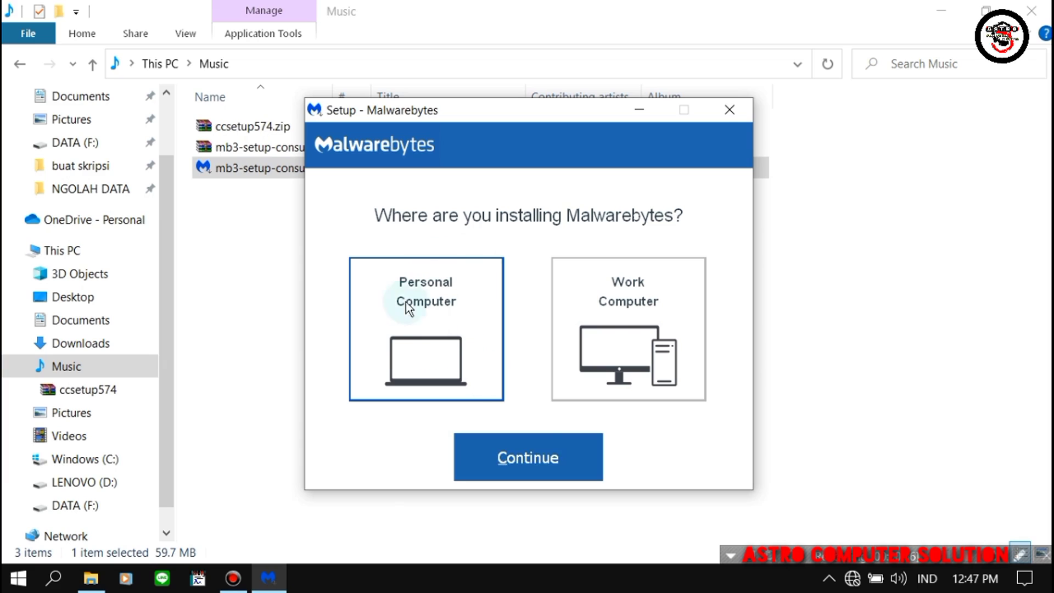
click(530, 439)
click(530, 444)
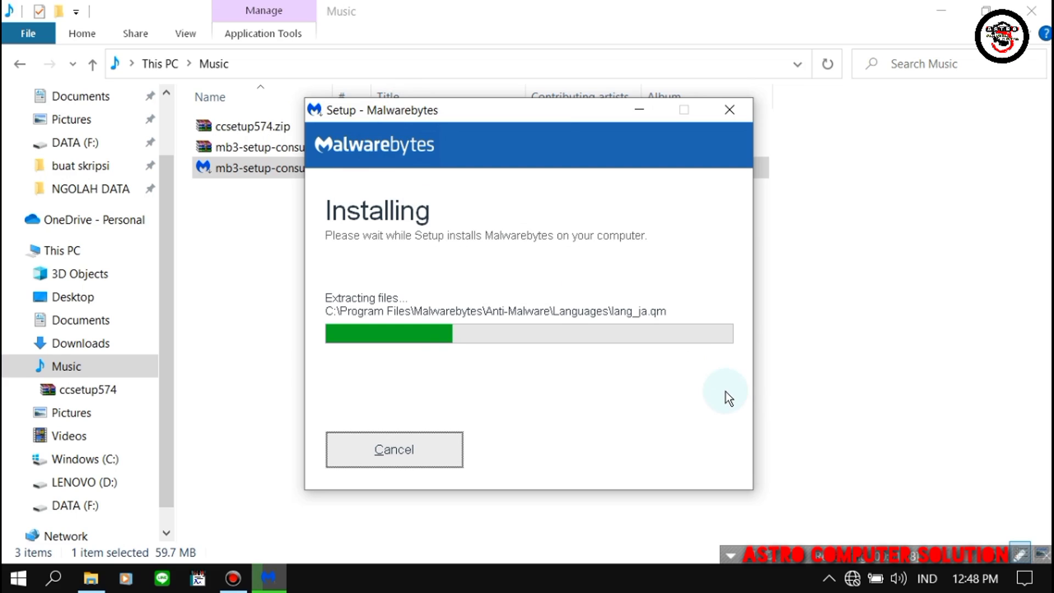
drag(550, 110, 428, 127)
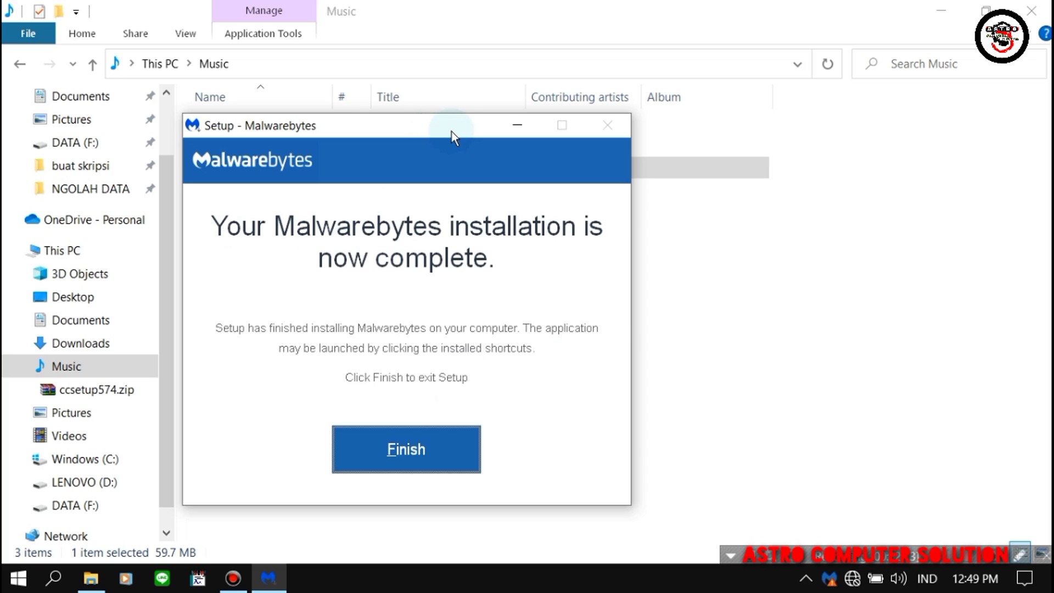
click(384, 457)
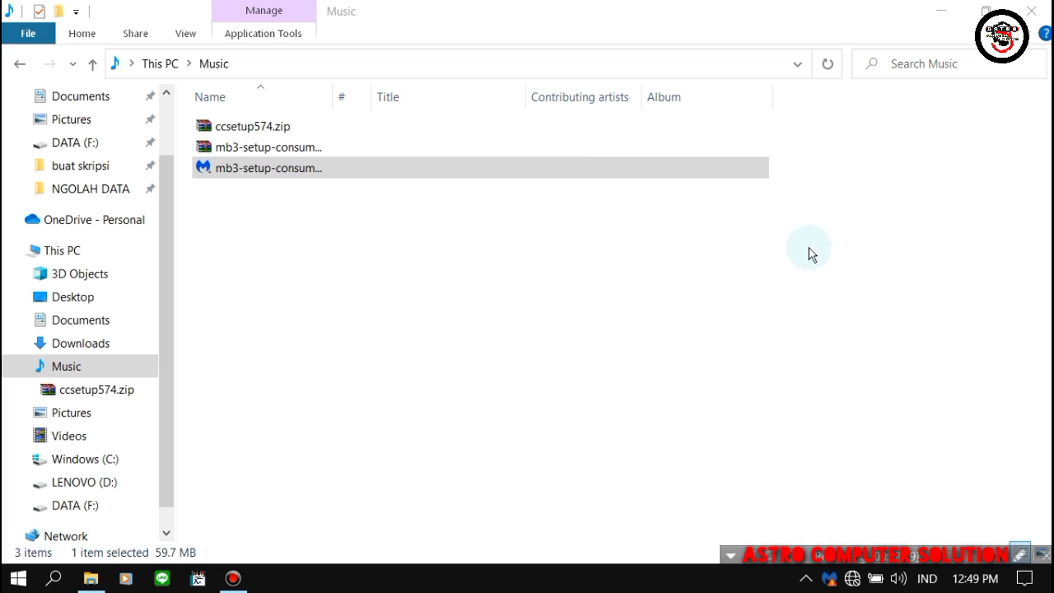
- Close File Explorer and launch Malwarebytes from its desktop shortcut
click(1037, 8)
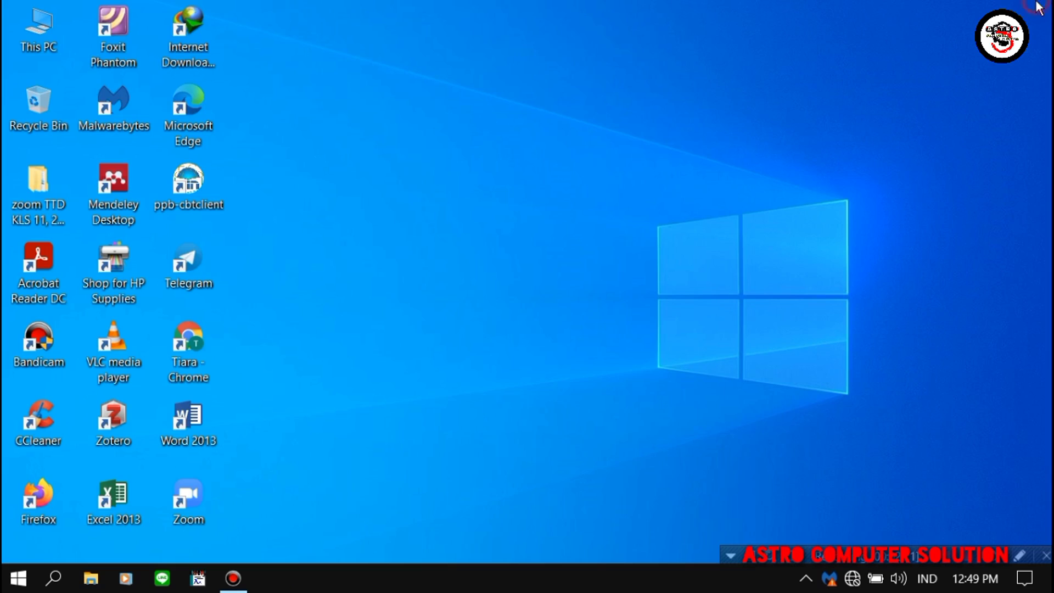
click(83, 122)
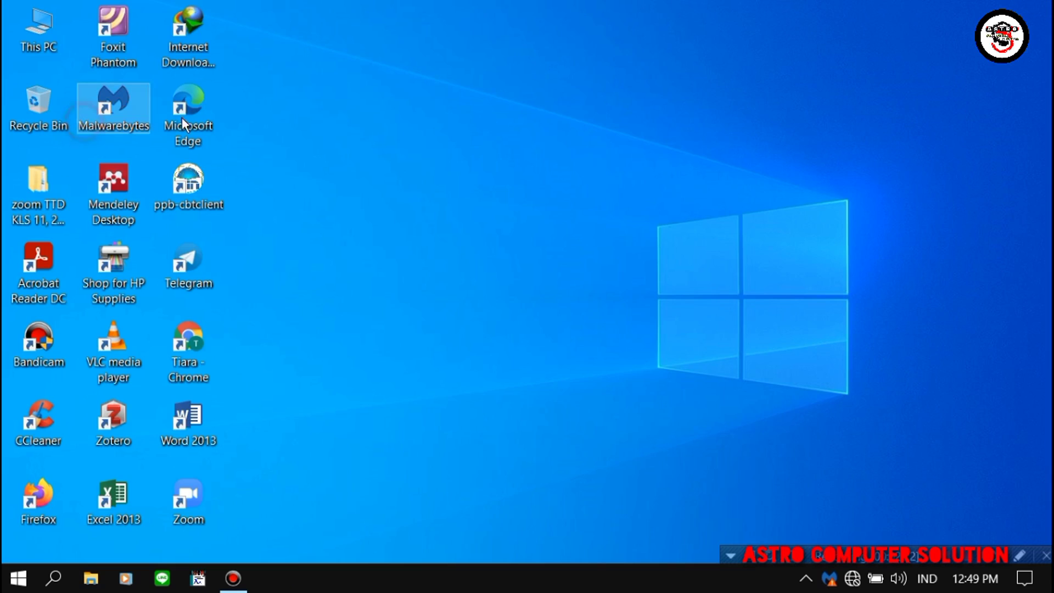
double_click(127, 115)
mouse_move(270, 582)
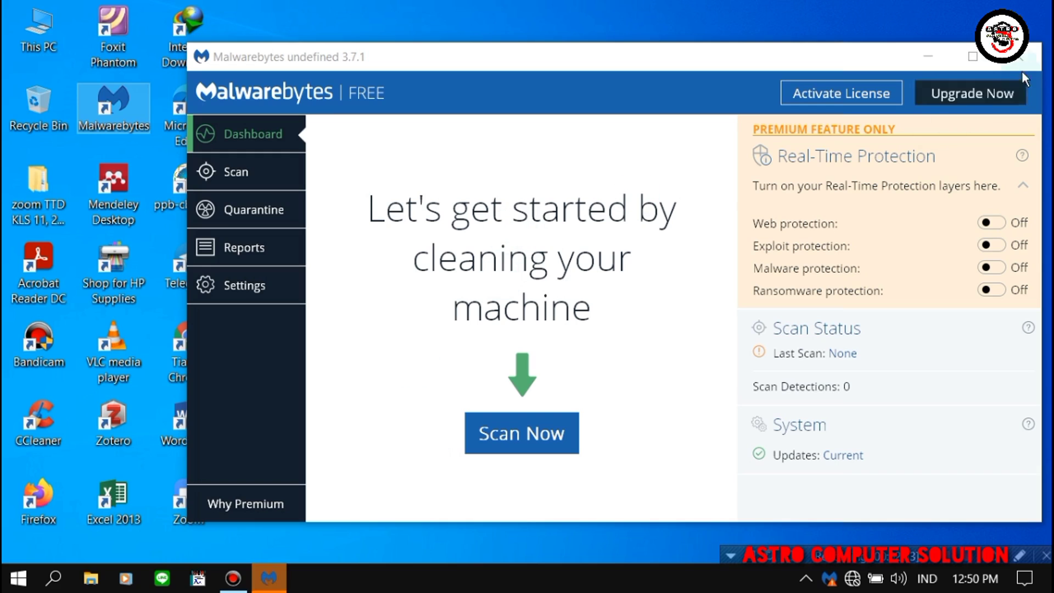
- Maximize the Malwarebytes window and start a scan of the computer from the dashboard
click(973, 56)
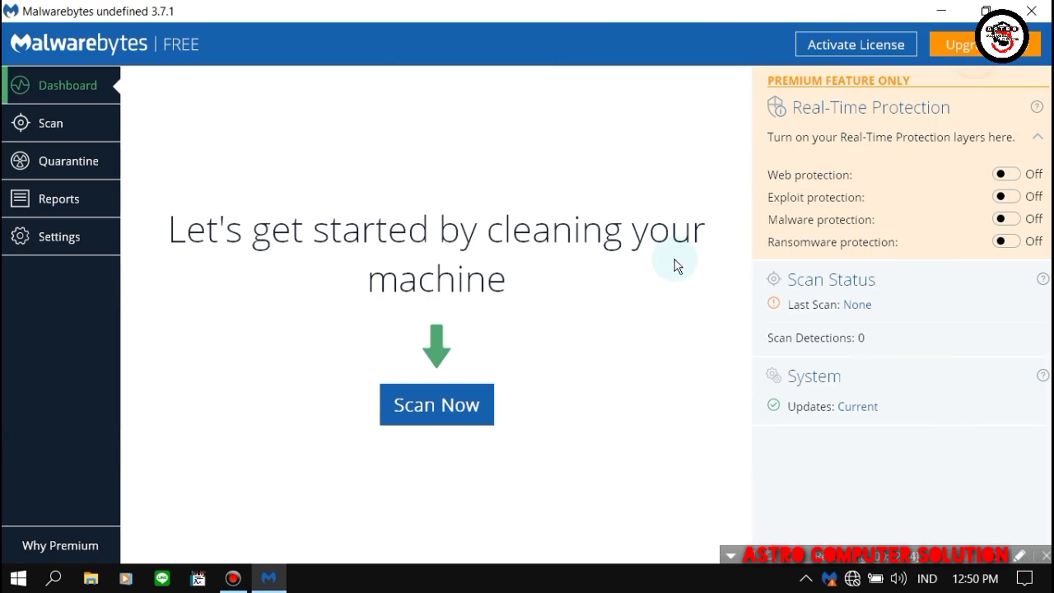
click(447, 404)
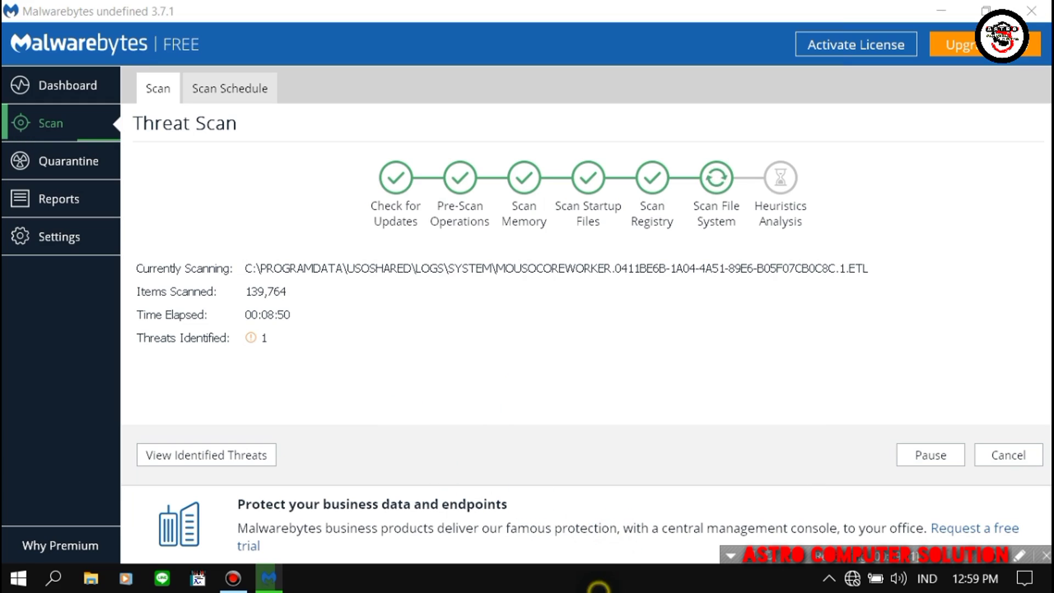
right_click(599, 578)
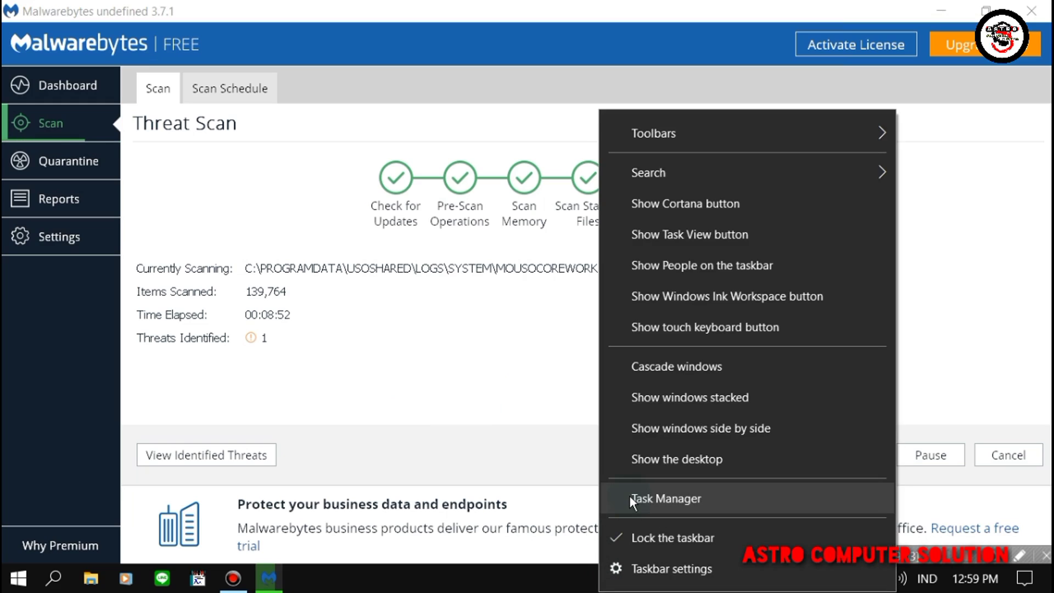
click(448, 581)
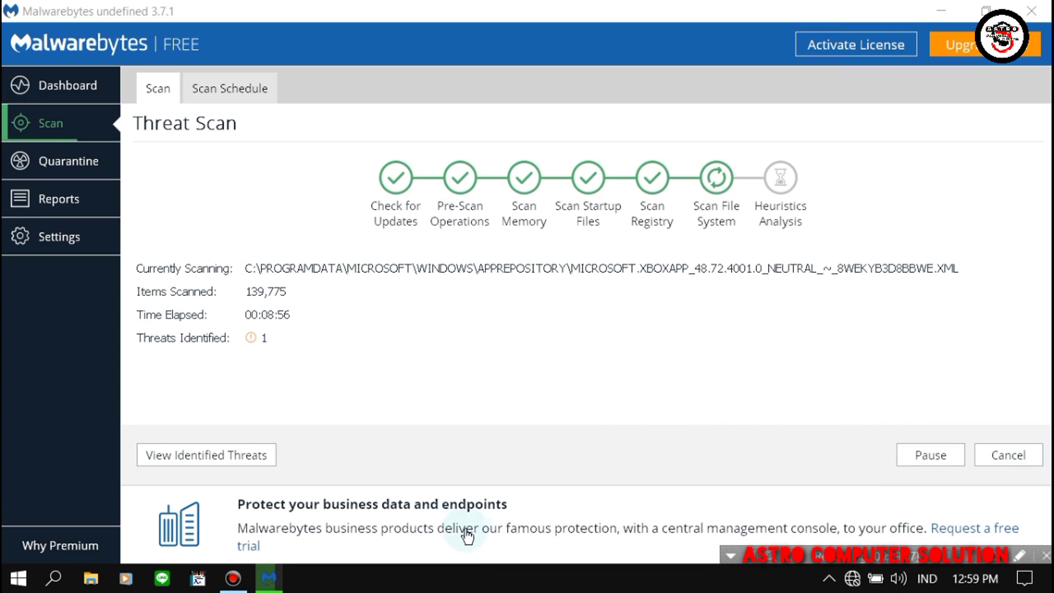
mouse_move(277, 575)
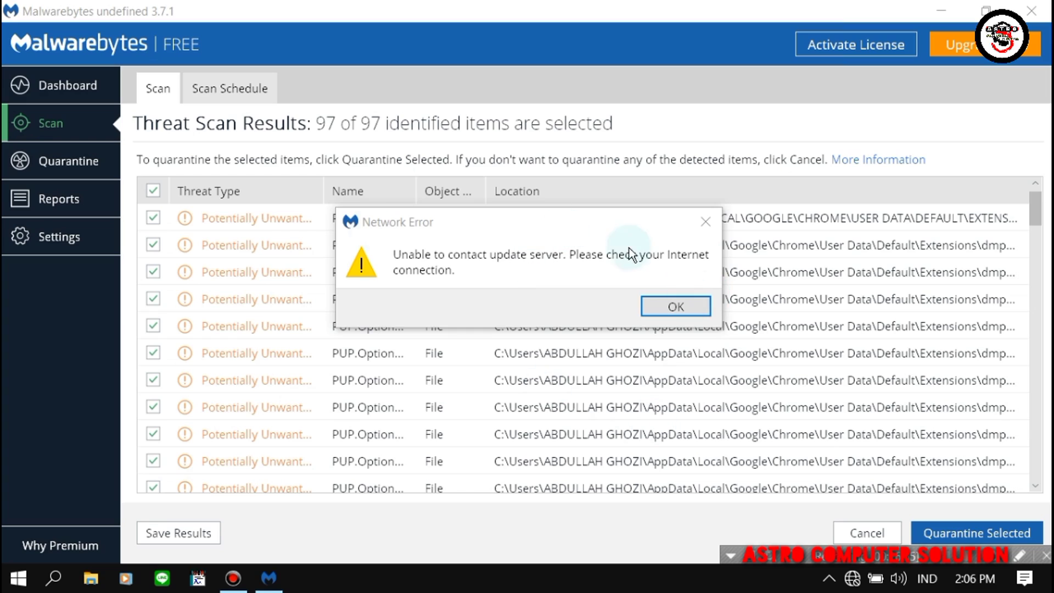
- Dismiss the network error and quarantine all the threats identified by the scan, with every item in the results selected
click(675, 306)
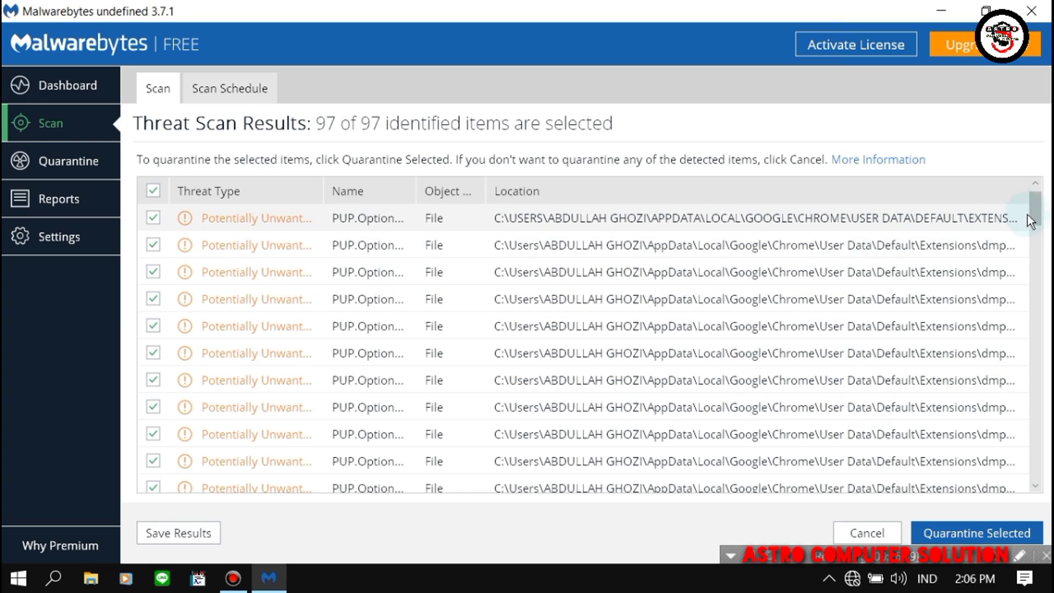
drag(1038, 216, 1035, 192)
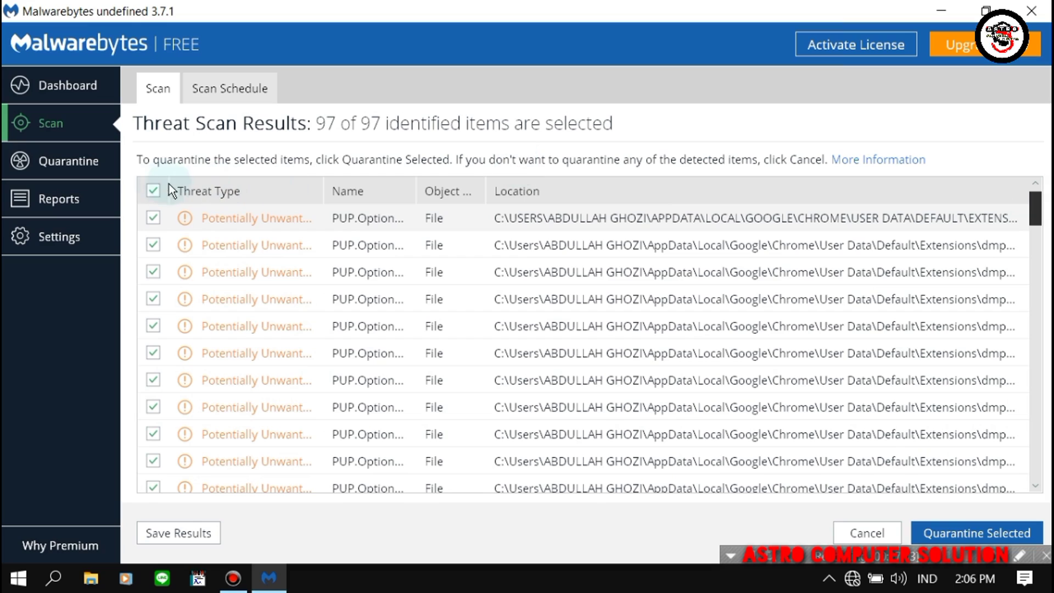
click(154, 191)
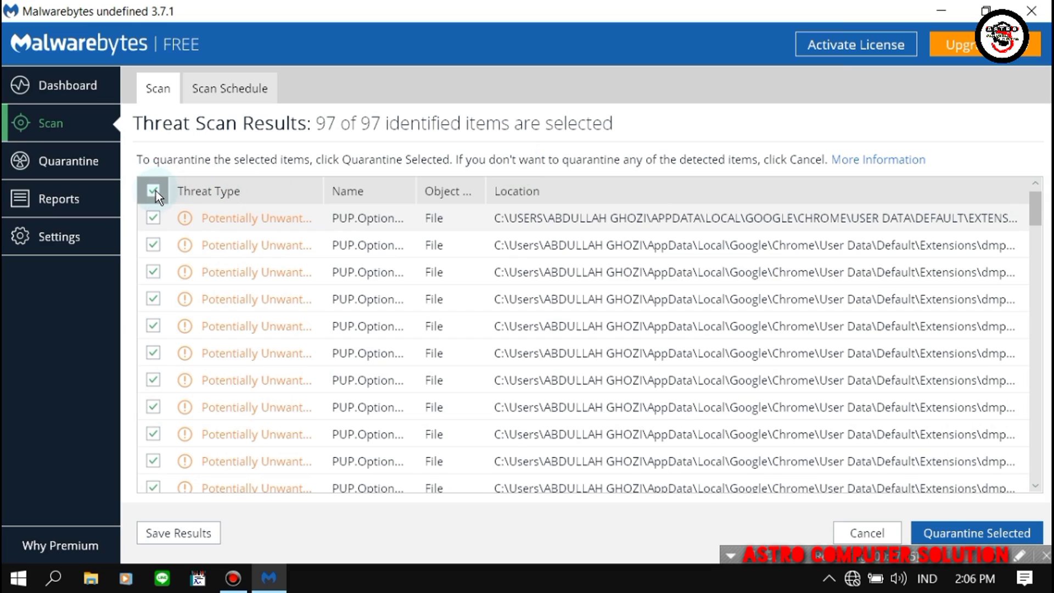
click(153, 190)
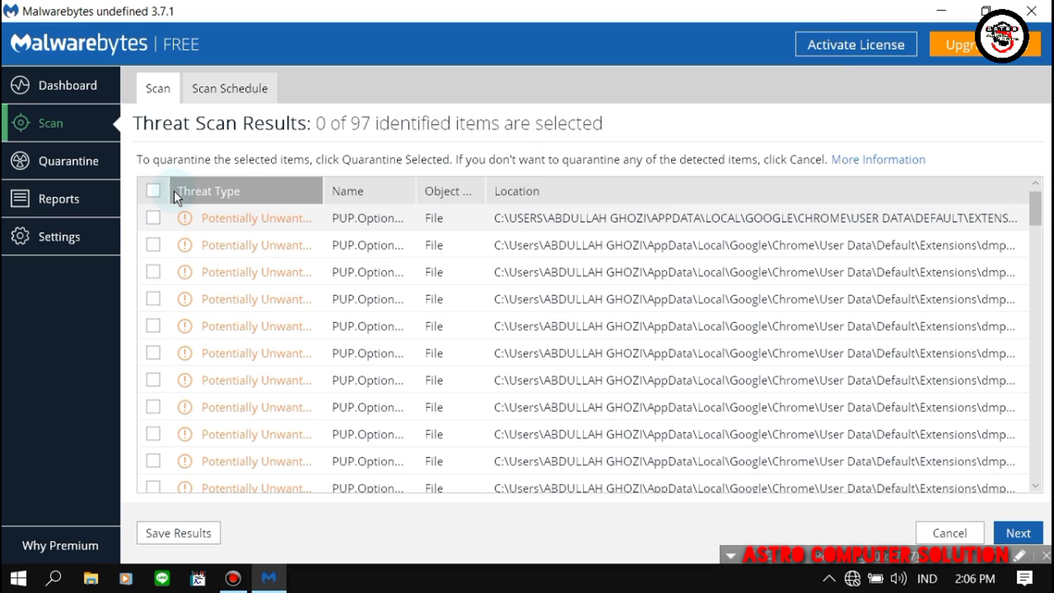
click(157, 191)
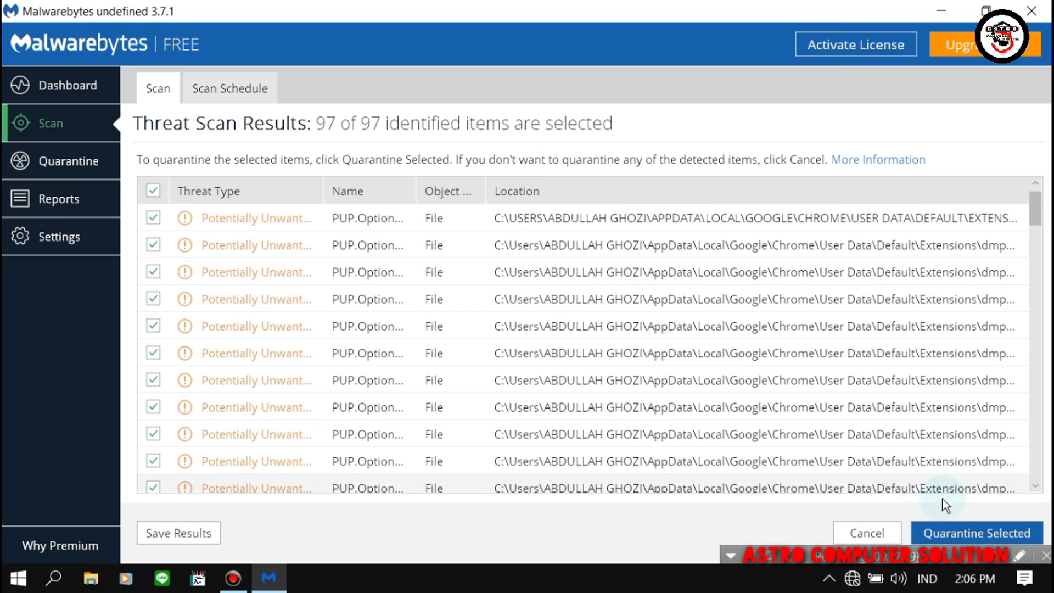
click(961, 531)
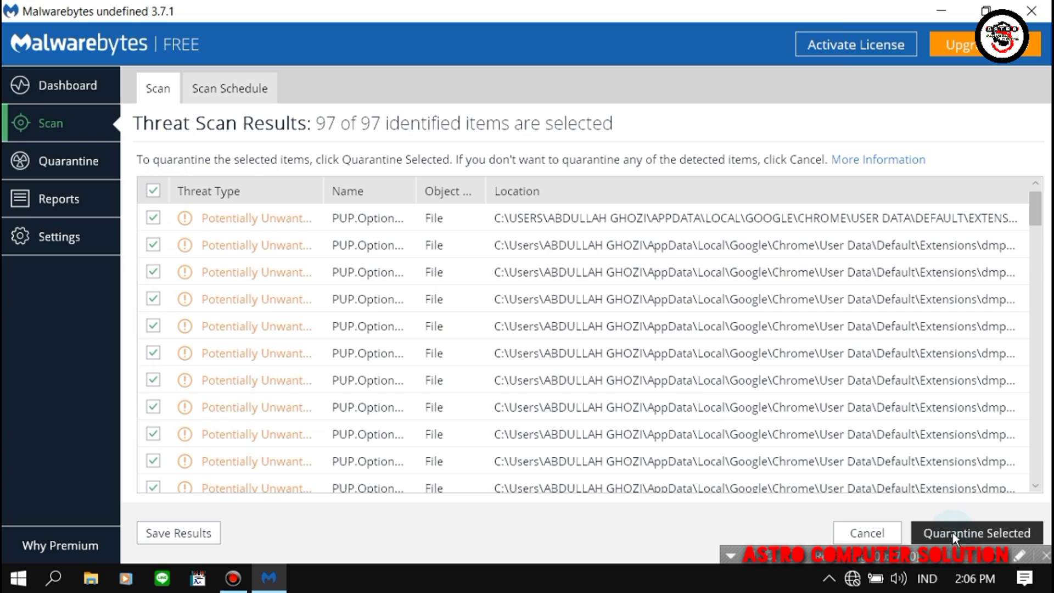
click(954, 532)
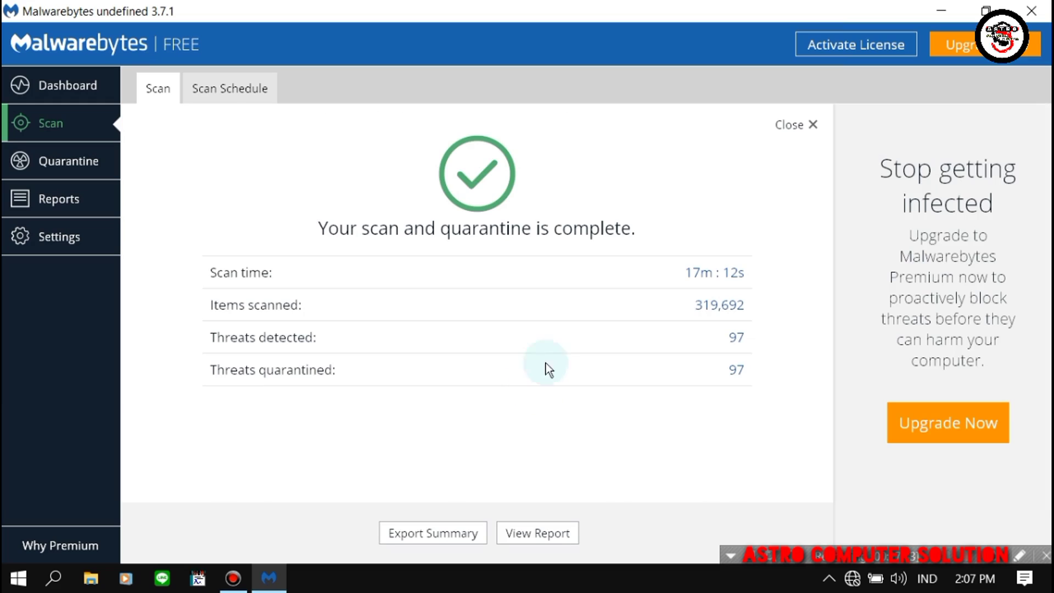
- Select all the quarantined items and permanently delete them from the computer
click(62, 160)
click(149, 168)
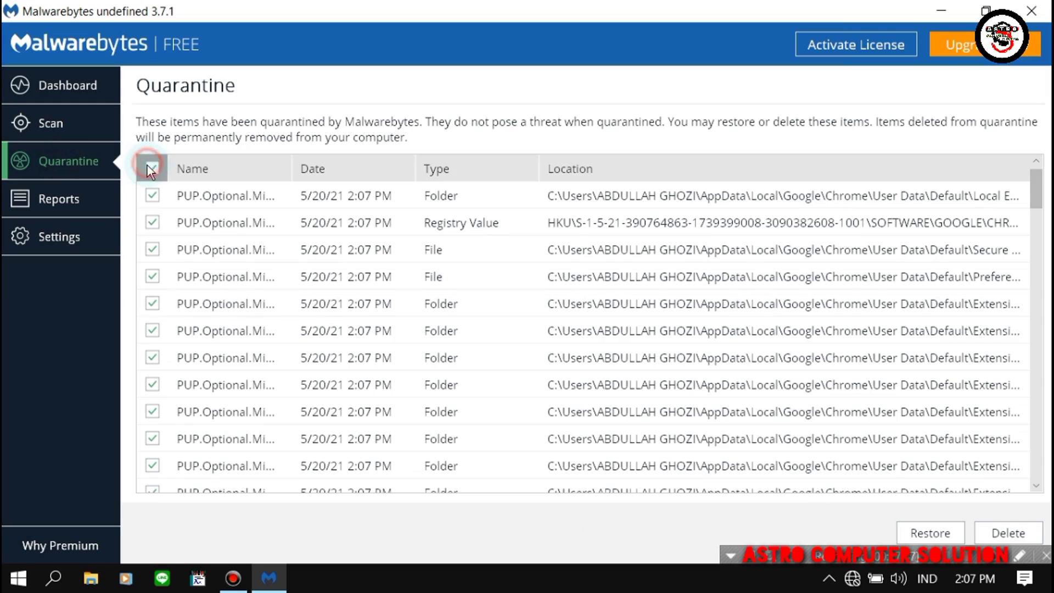
click(1014, 532)
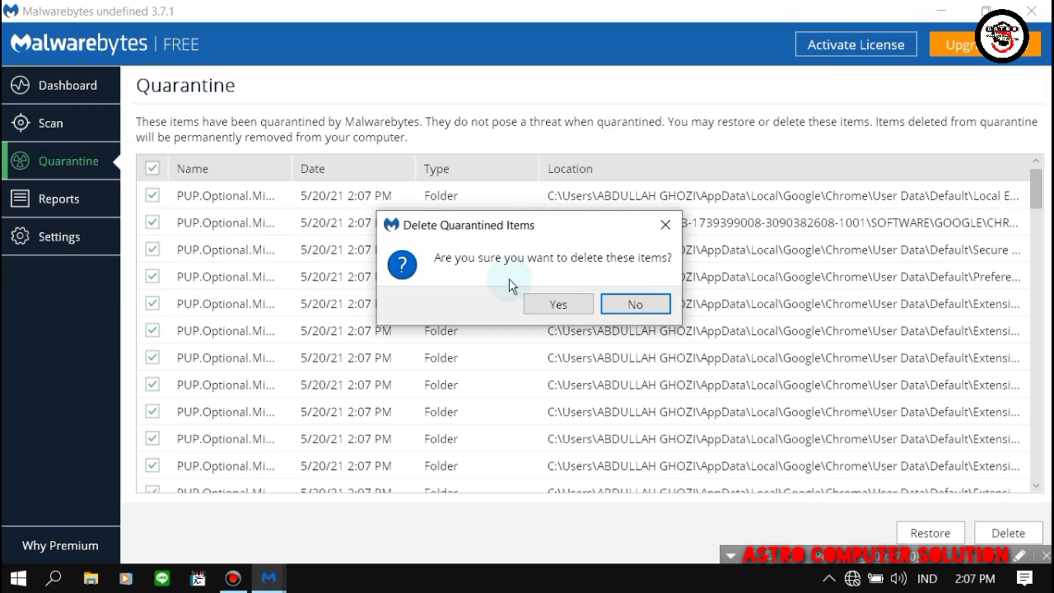
click(557, 304)
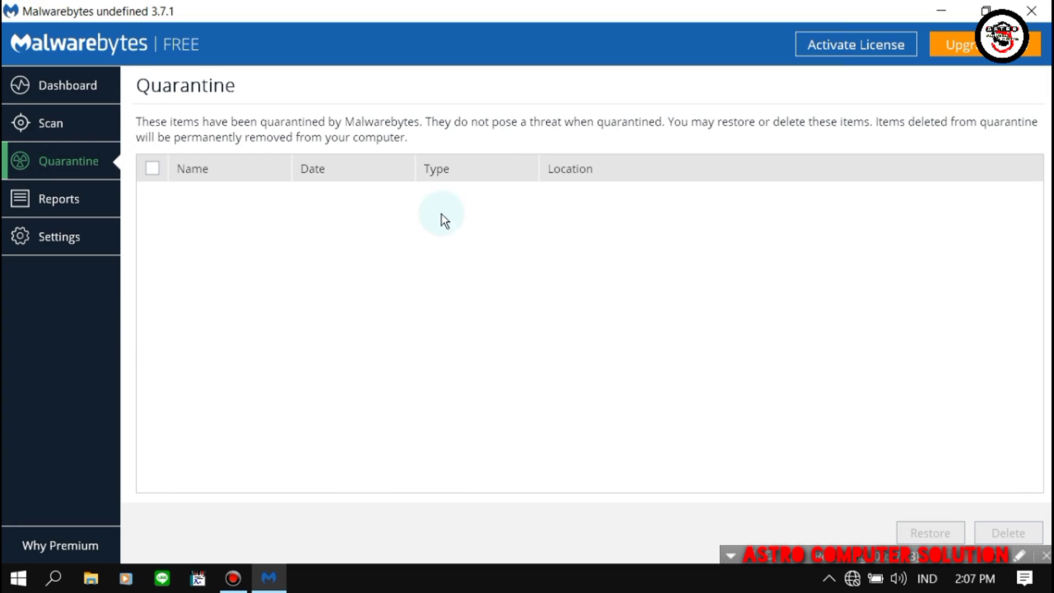
- Close the Malwarebytes window and refresh the Windows desktop
click(1032, 10)
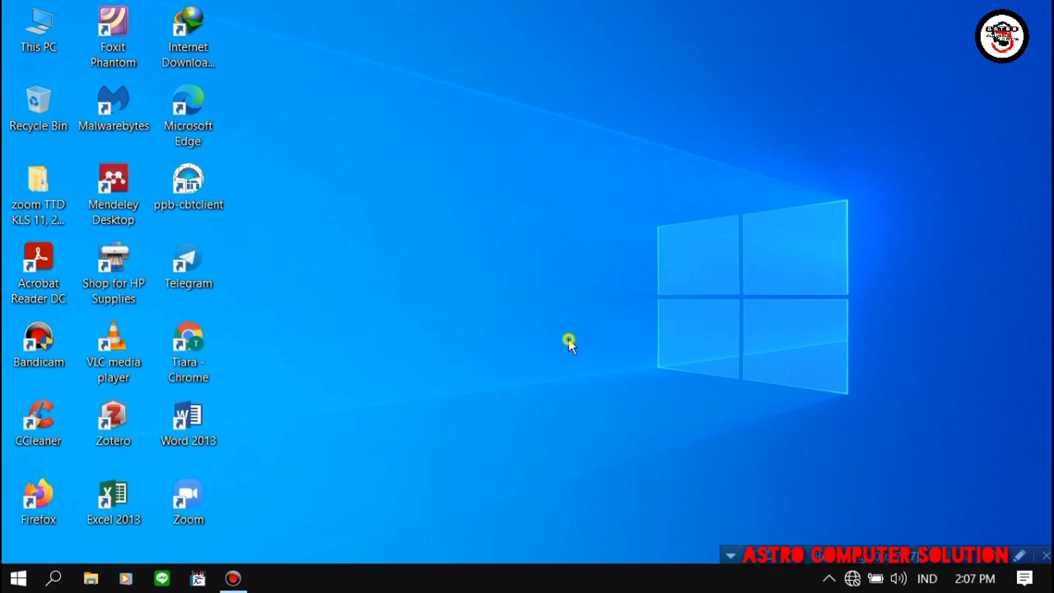
right_click(621, 363)
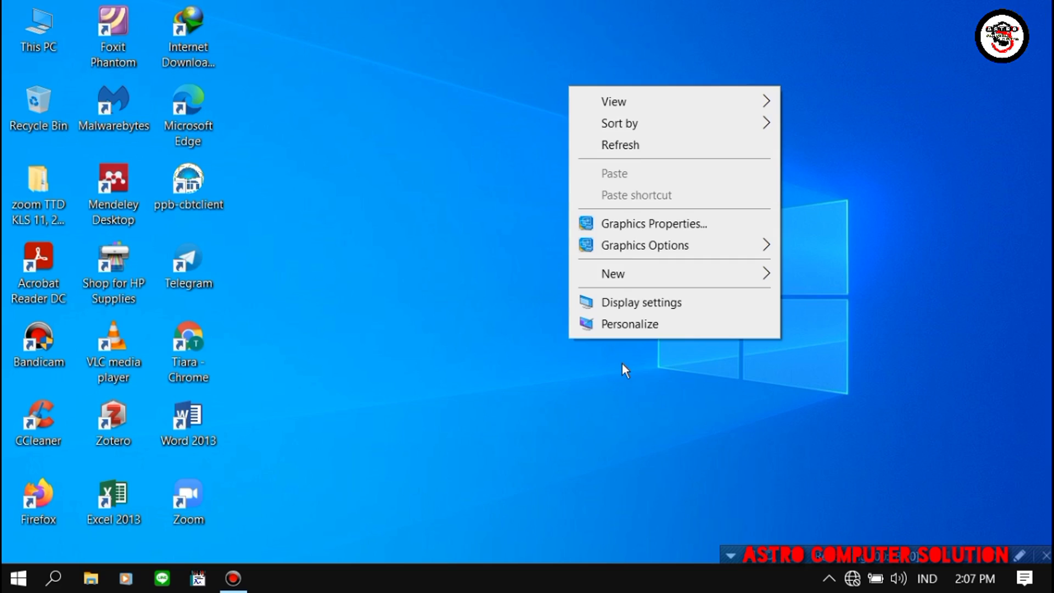
click(616, 151)
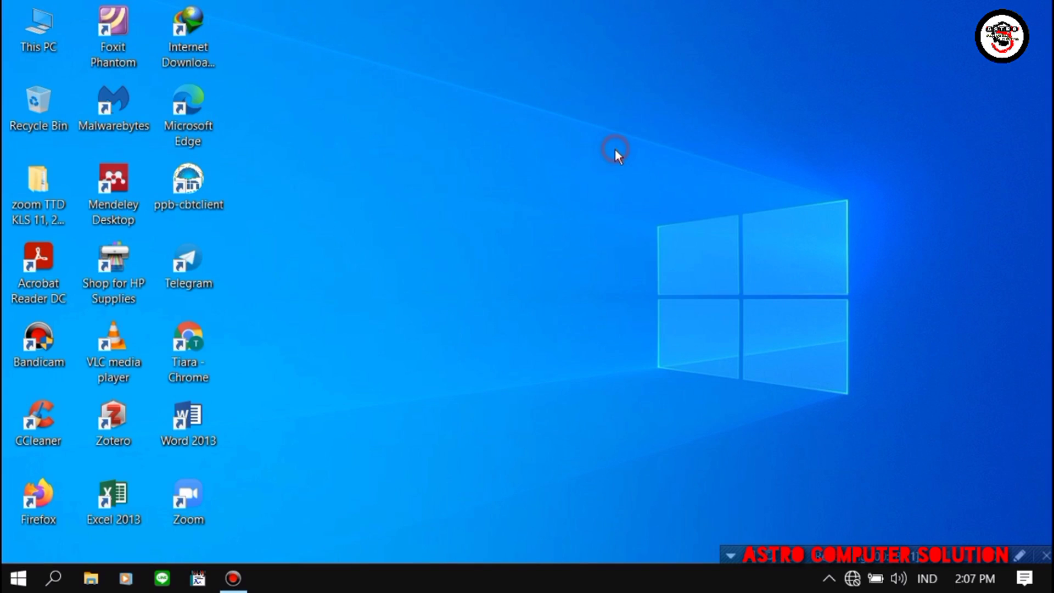